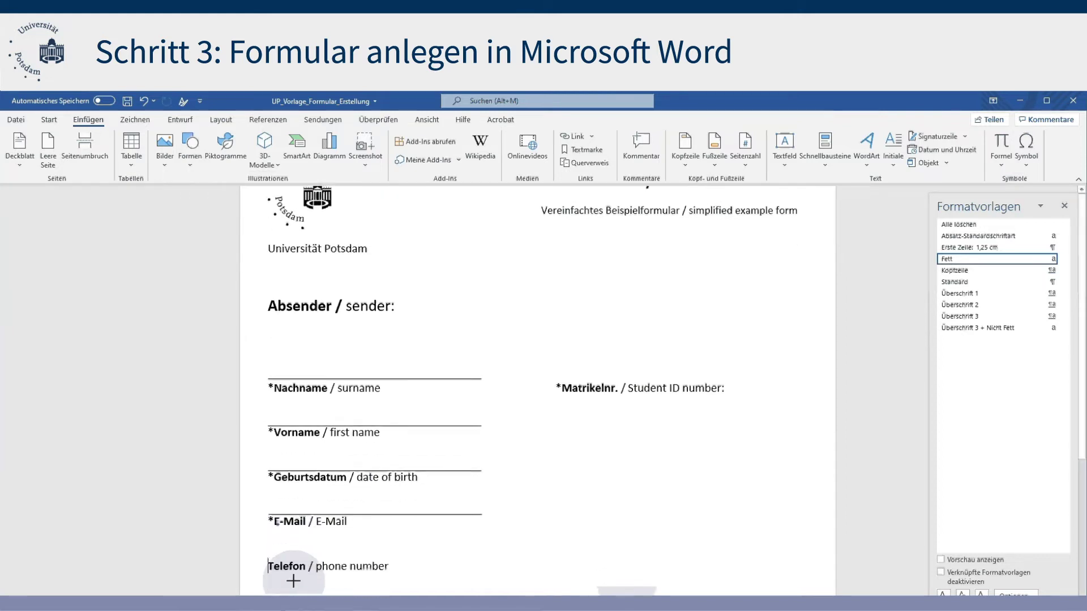
Step: Add a 7.5 cm line directly above the Telefon / phone number label by copying the line above E-Mail
{"action": "left_click_drag", "start_coordinate": [268, 538], "coordinate": [454, 538]}
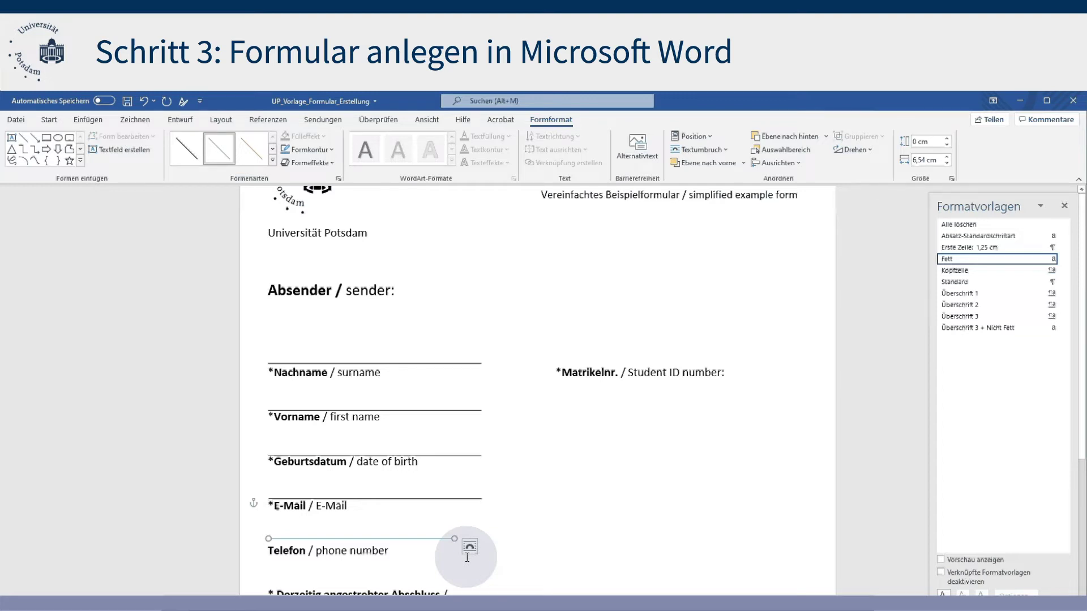
{"action": "left_click", "coordinate": [467, 557]}
{"action": "left_click", "coordinate": [478, 499]}
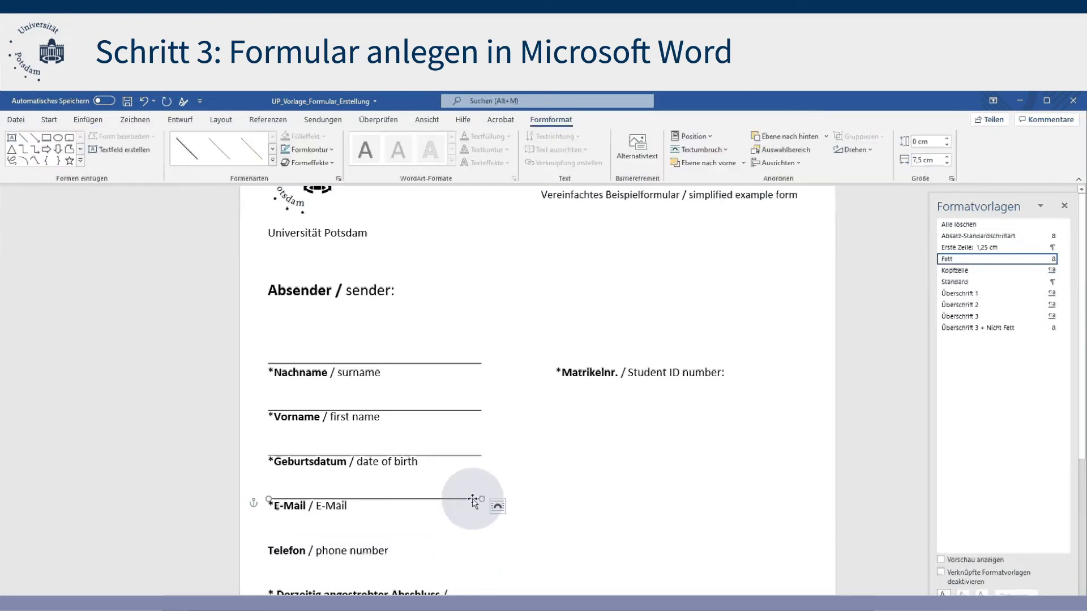
{"action": "left_click_drag", "start_coordinate": [472, 500], "coordinate": [463, 544]}
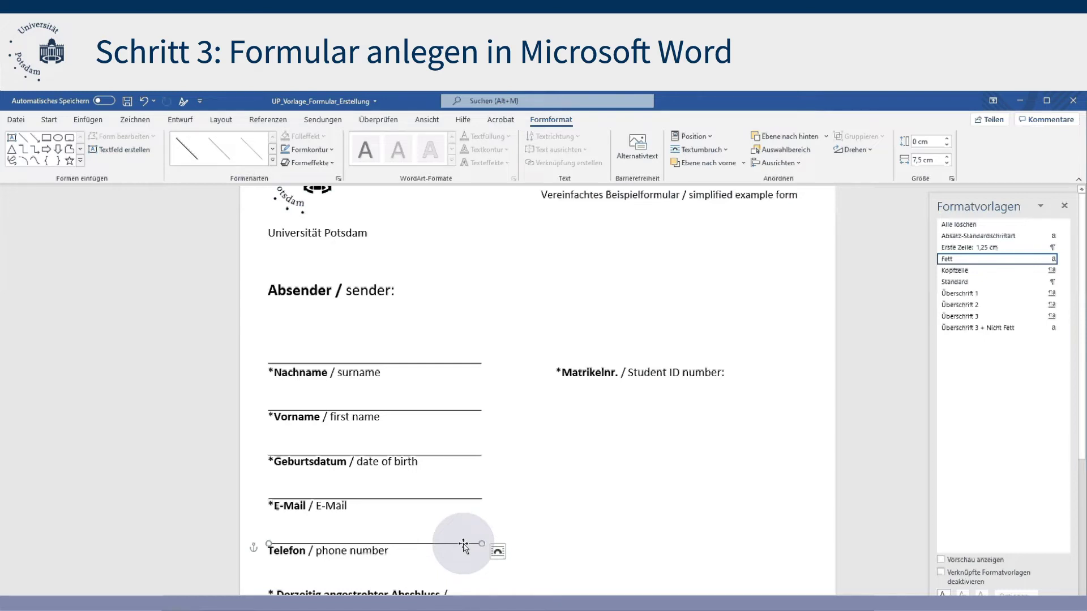
{"action": "scroll", "coordinate": [463, 545], "scroll_direction": "up", "scroll_amount": 2}
{"action": "key", "text": "ctrl+z"}
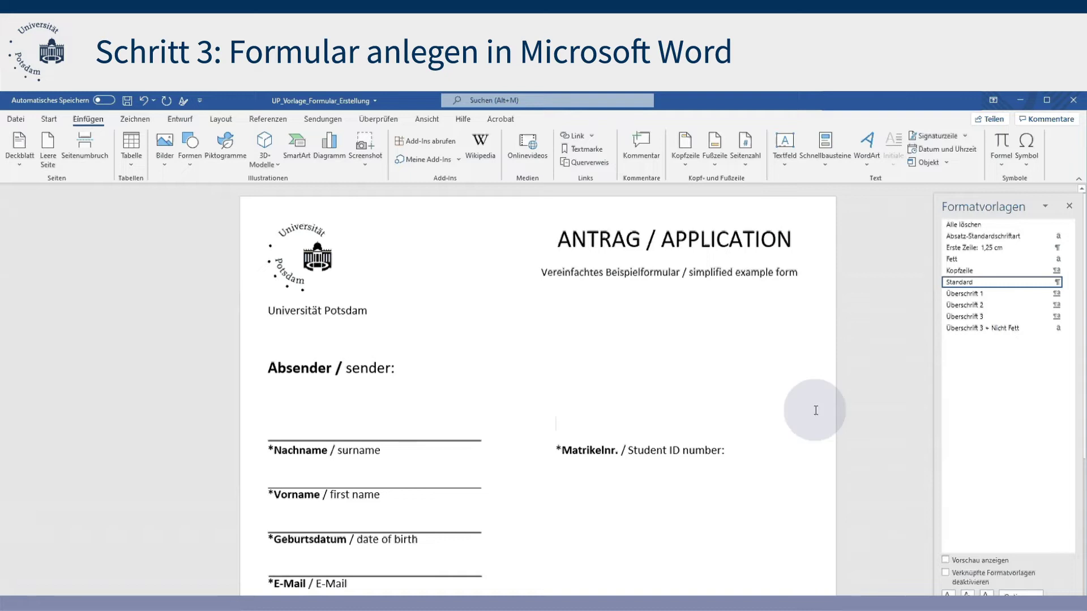
{"action": "scroll", "coordinate": [804, 435], "scroll_direction": "down", "scroll_amount": 4}
{"action": "scroll", "coordinate": [804, 436], "scroll_direction": "down", "scroll_amount": 3}
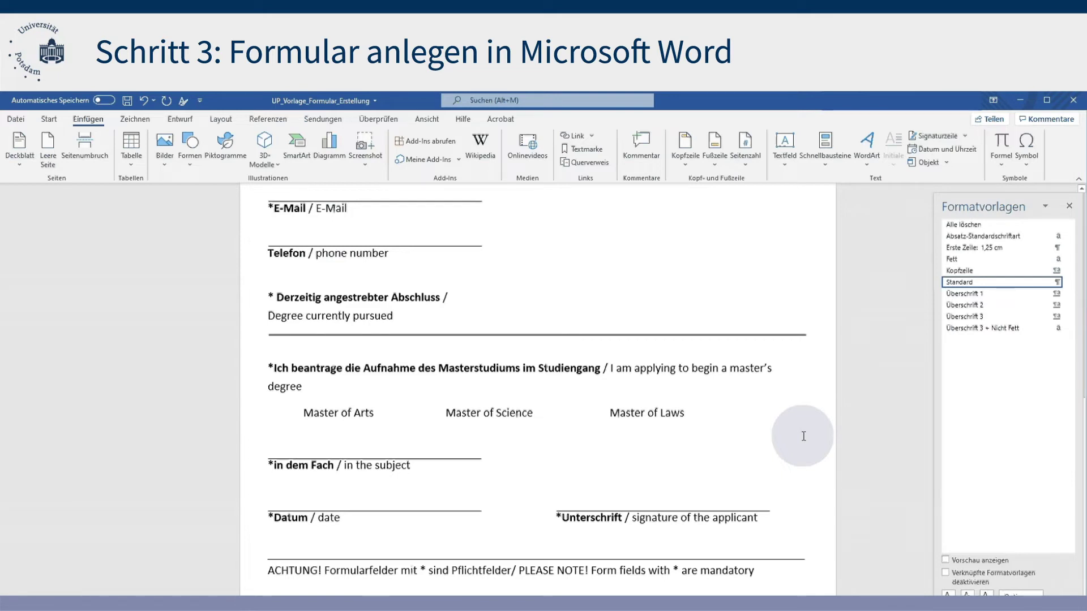
{"action": "scroll", "coordinate": [803, 436], "scroll_direction": "up", "scroll_amount": 7}
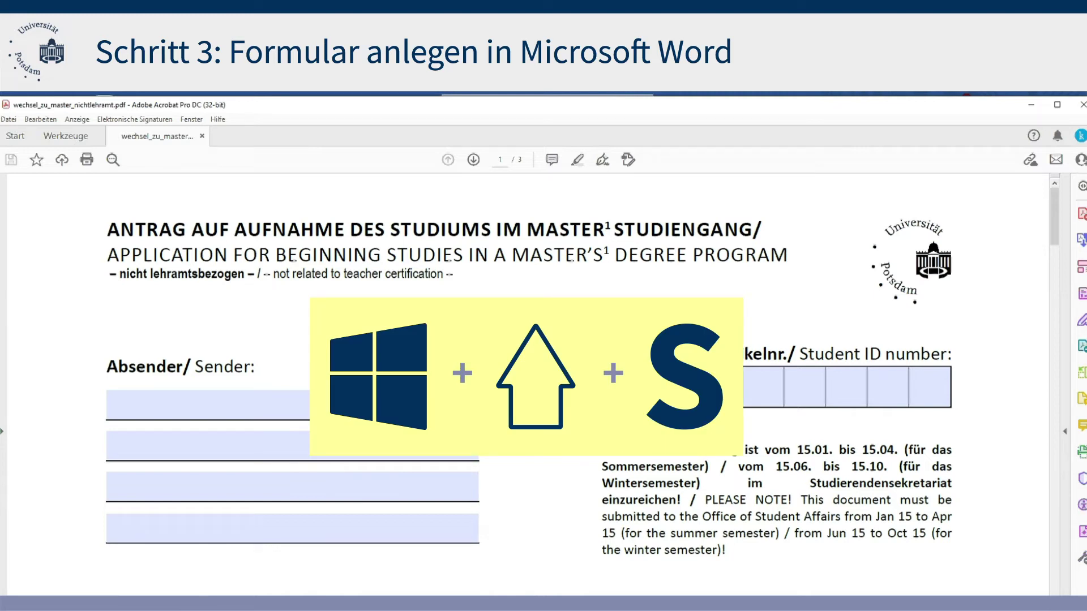
Step: Take a screenshot of the six-box Student ID number field in the PDF form and return to Word
{"action": "key", "text": "super+shift+s"}
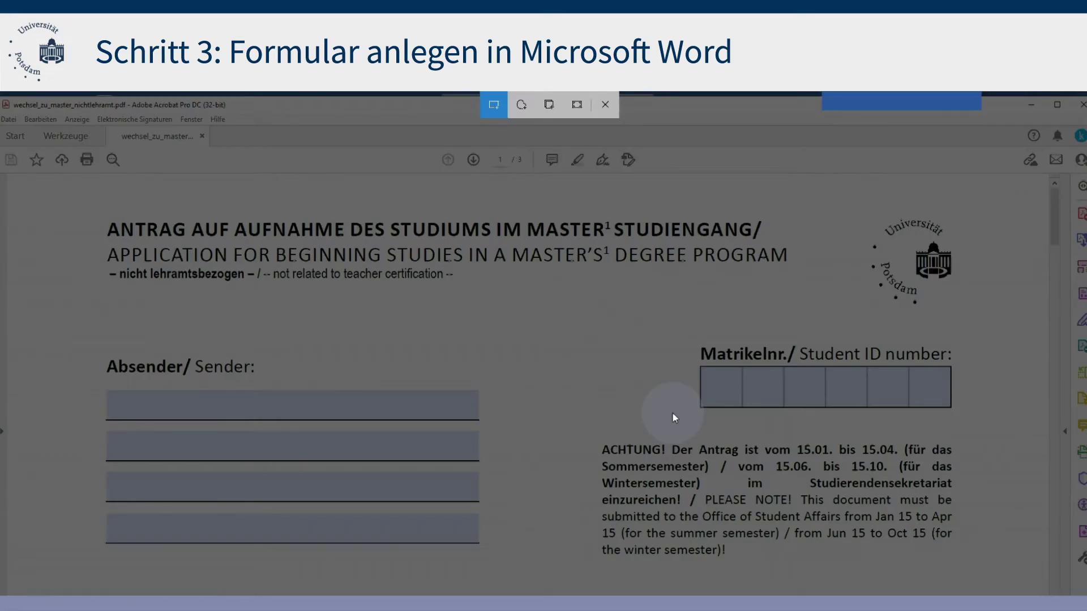
{"action": "left_click_drag", "start_coordinate": [701, 374], "coordinate": [952, 409]}
{"action": "left_click", "coordinate": [1082, 101]}
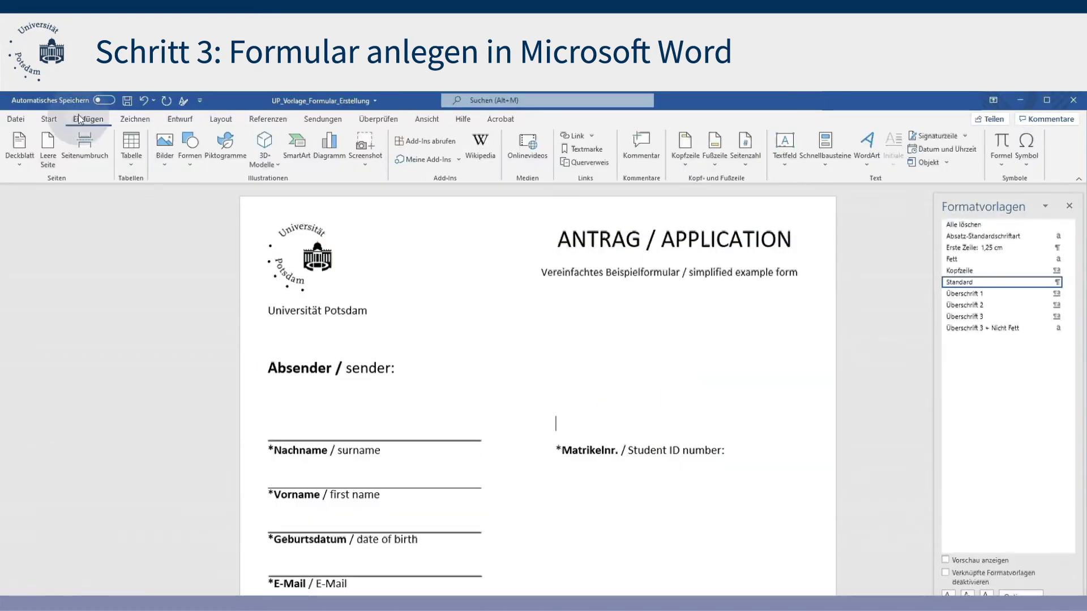
Step: Insert the picture of the six Student ID boxes above the Matrikelnr. label and scale it down slightly
{"action": "left_click", "coordinate": [164, 149]}
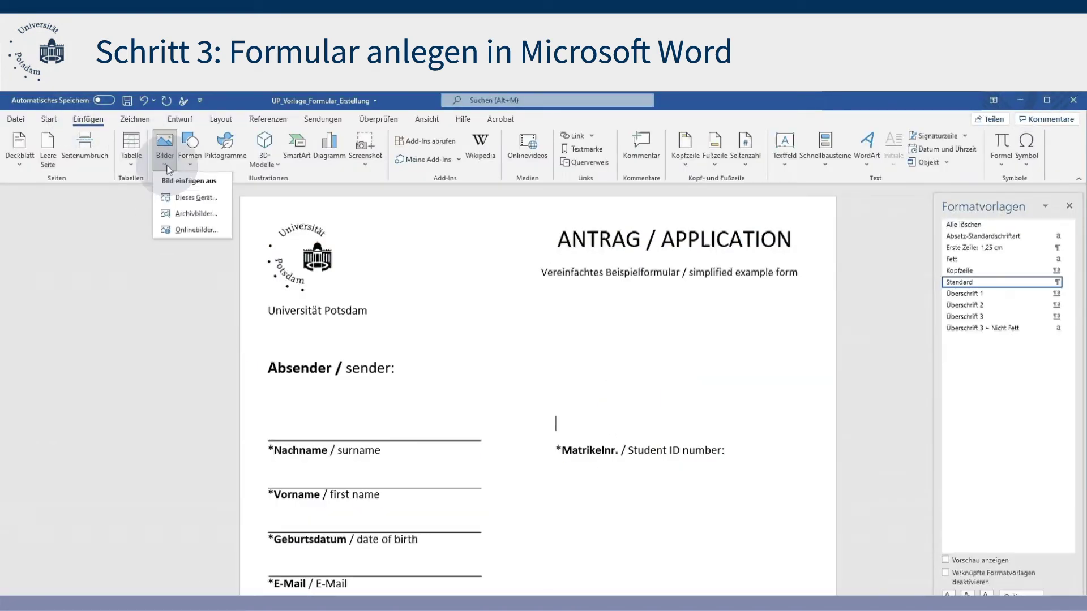
{"action": "left_click", "coordinate": [181, 200]}
{"action": "left_click", "coordinate": [144, 192]}
{"action": "left_click", "coordinate": [447, 379]}
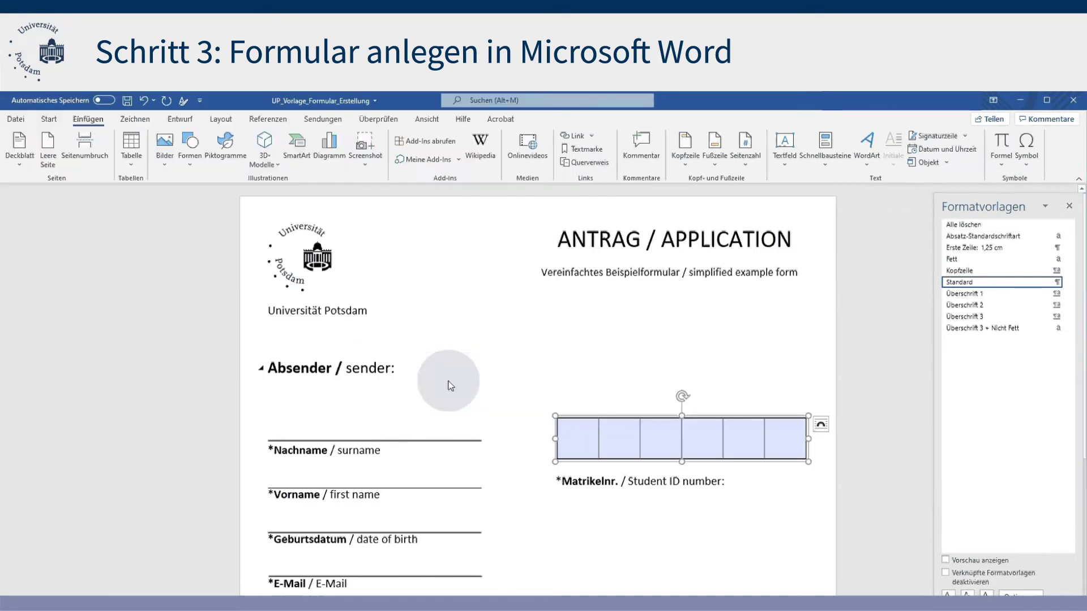
{"action": "left_click_drag", "start_coordinate": [807, 456], "coordinate": [776, 441]}
{"action": "left_click", "coordinate": [665, 593]}
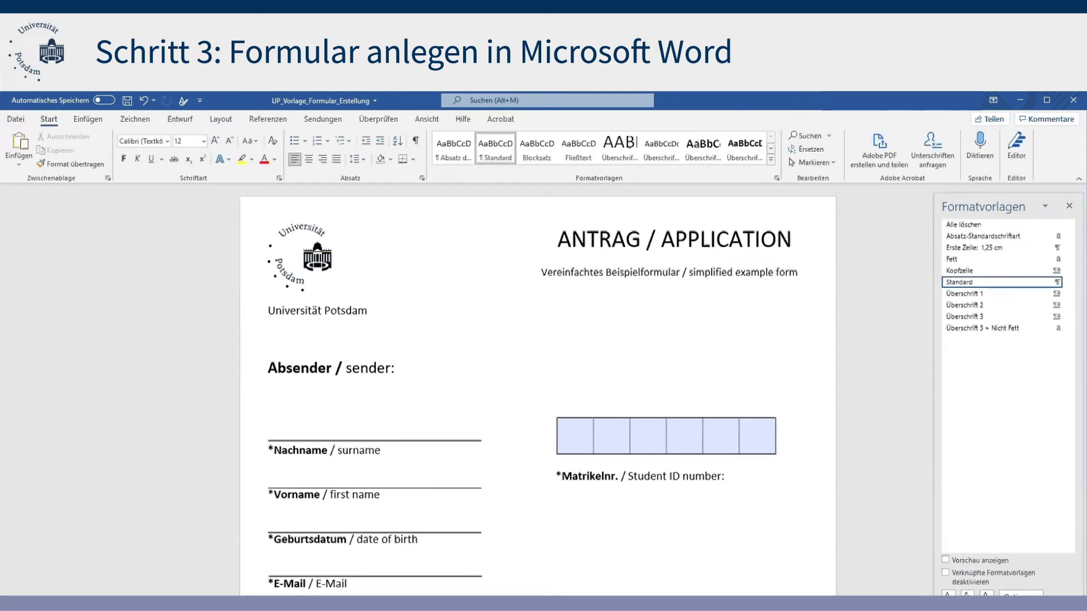
Step: Undo the insertion of the Student ID boxes picture
{"action": "left_click", "coordinate": [734, 419]}
{"action": "key", "text": "ctrl+z"}
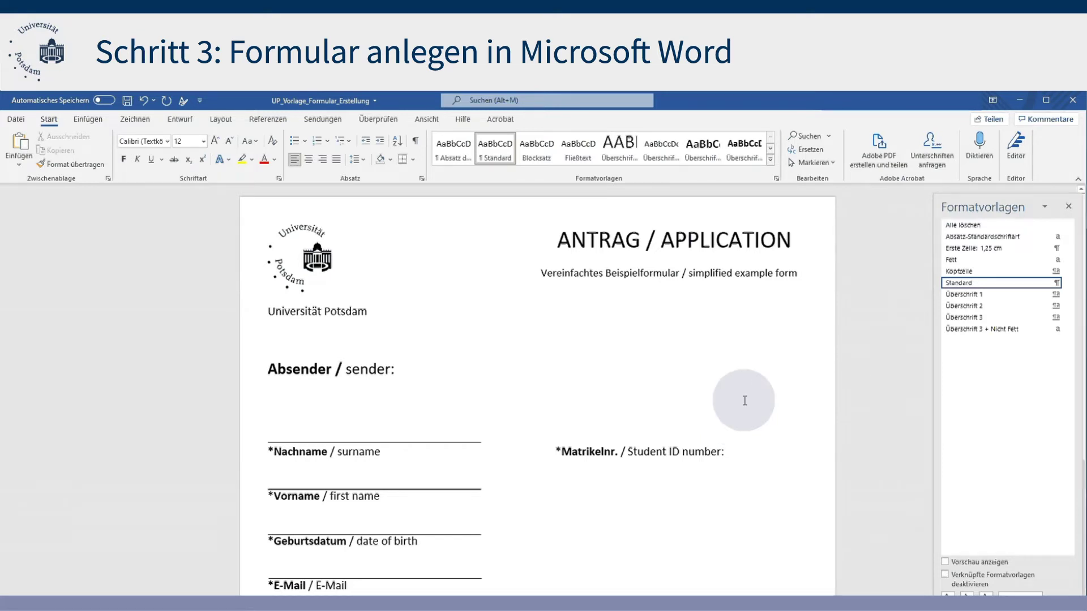
Step: Check which paragraph styles are assigned to the title, the subtitle, the Absender heading and the sender field labels
{"action": "left_click", "coordinate": [620, 240]}
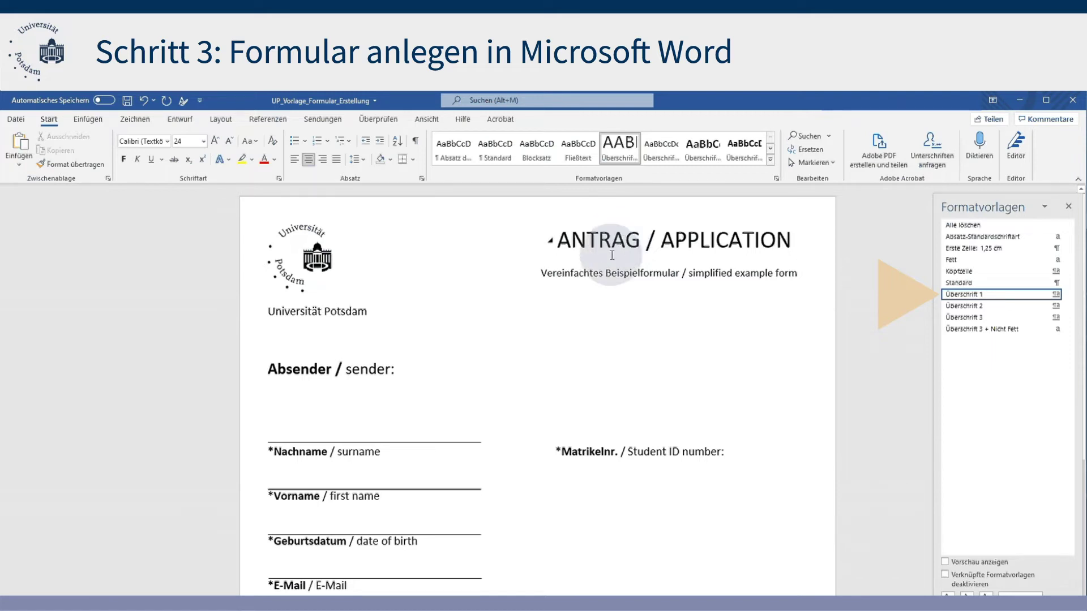
{"action": "left_click", "coordinate": [610, 278]}
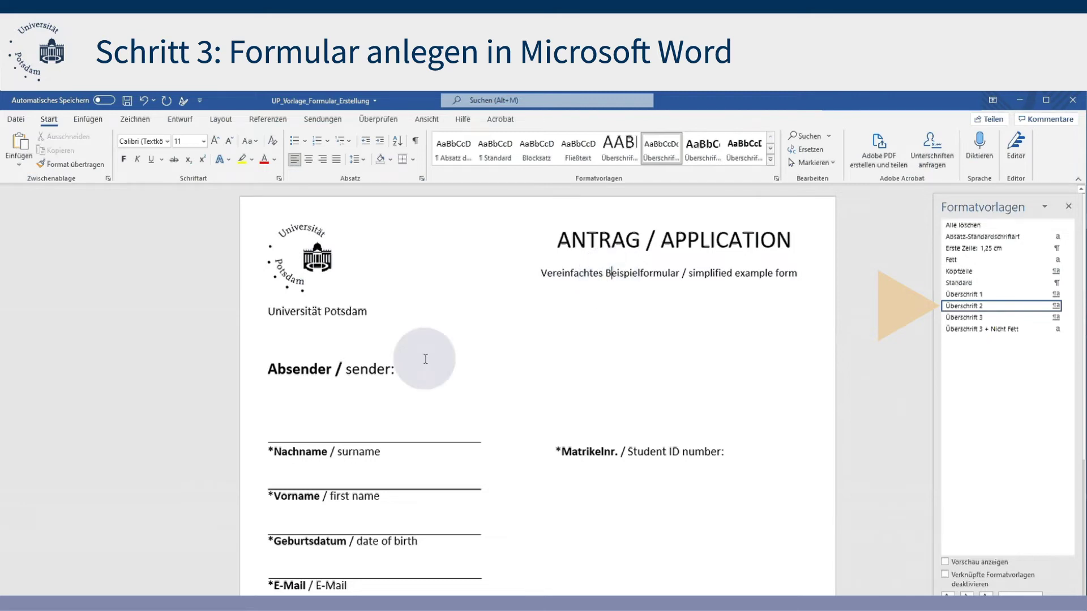
{"action": "left_click", "coordinate": [309, 371]}
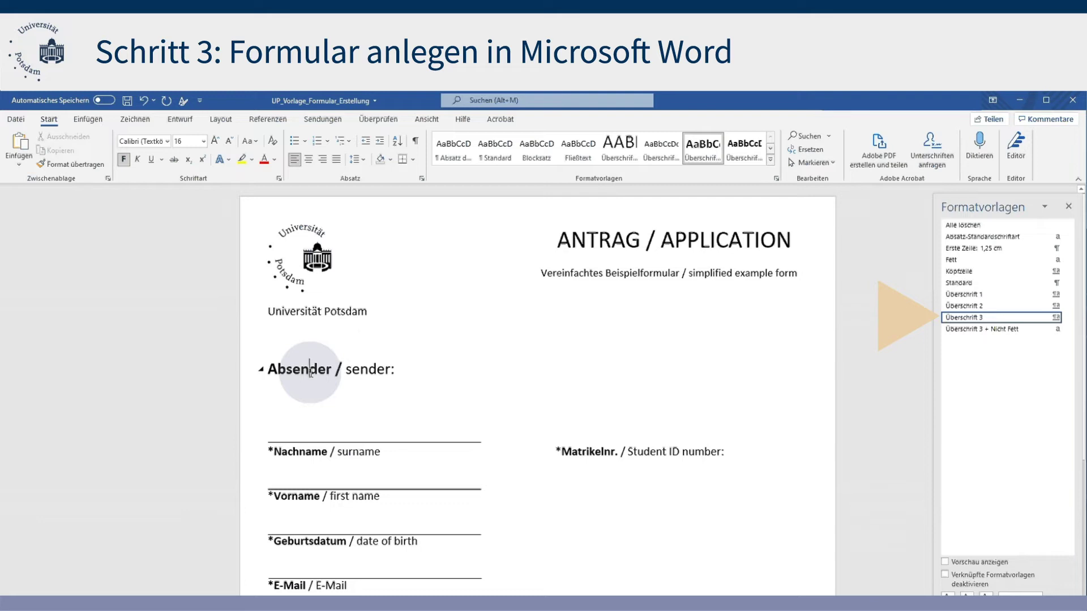
{"action": "left_click", "coordinate": [357, 451]}
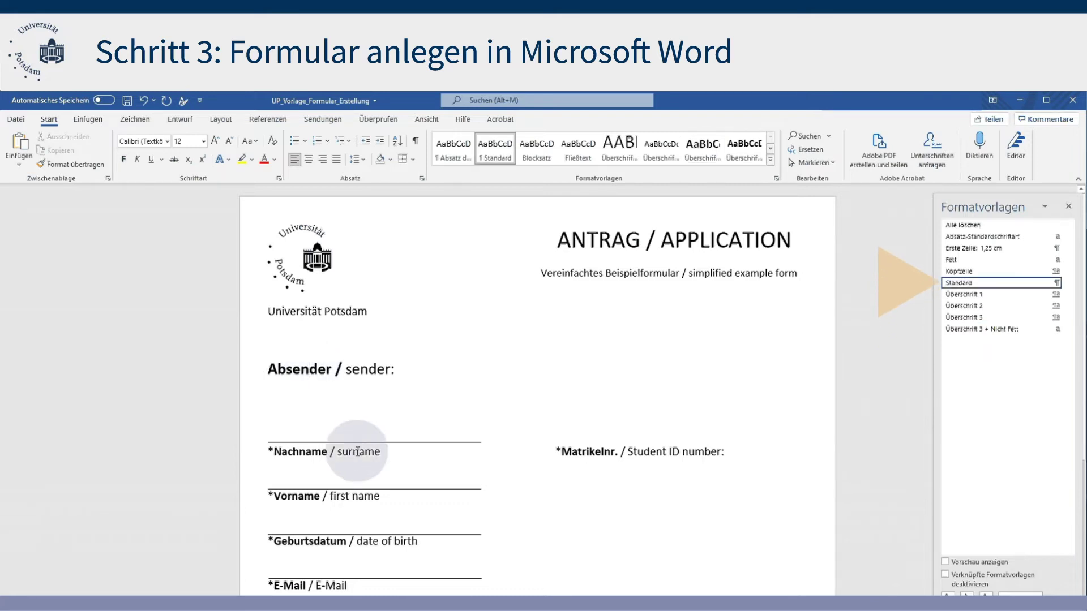
{"action": "left_click", "coordinate": [367, 509]}
{"action": "left_click", "coordinate": [383, 541]}
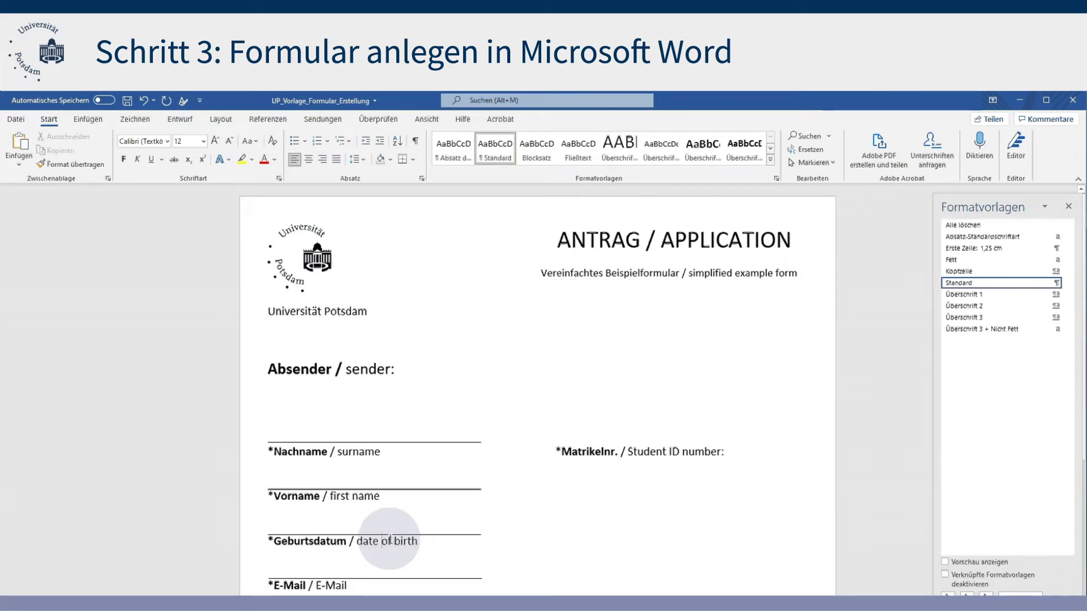
Step: Examine the mandatory-field asterisks before the Nachname, Vorname, Geburtsdatum, E-Mail and Matrikelnr. labels
{"action": "left_click", "coordinate": [263, 450]}
{"action": "left_click", "coordinate": [269, 496]}
{"action": "left_click", "coordinate": [270, 541]}
{"action": "left_click", "coordinate": [268, 584]}
{"action": "double_click", "coordinate": [553, 457]}
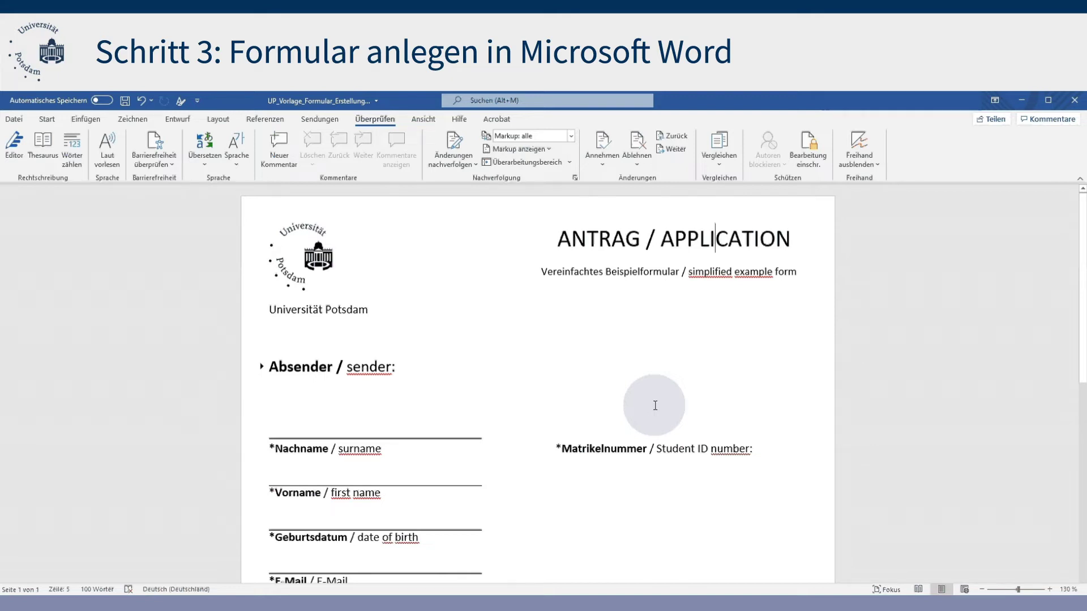
Step: Set the proofing language of the title word APPLICATION to Englisch (Vereinigte Staaten)
{"action": "left_click_drag", "start_coordinate": [660, 238], "coordinate": [792, 236]}
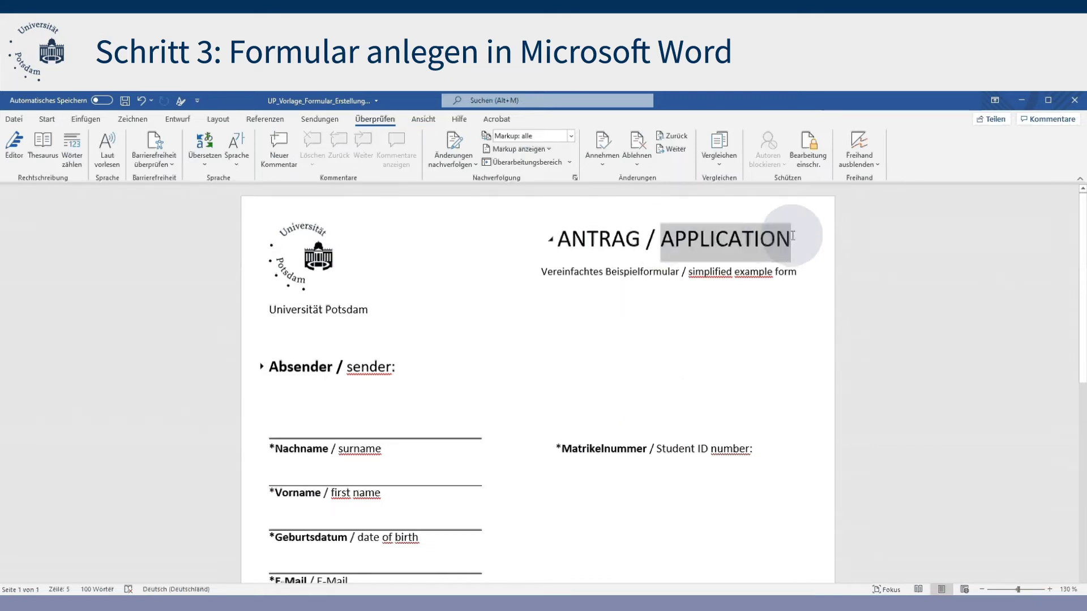
{"action": "left_click", "coordinate": [198, 589]}
{"action": "left_click", "coordinate": [497, 302]}
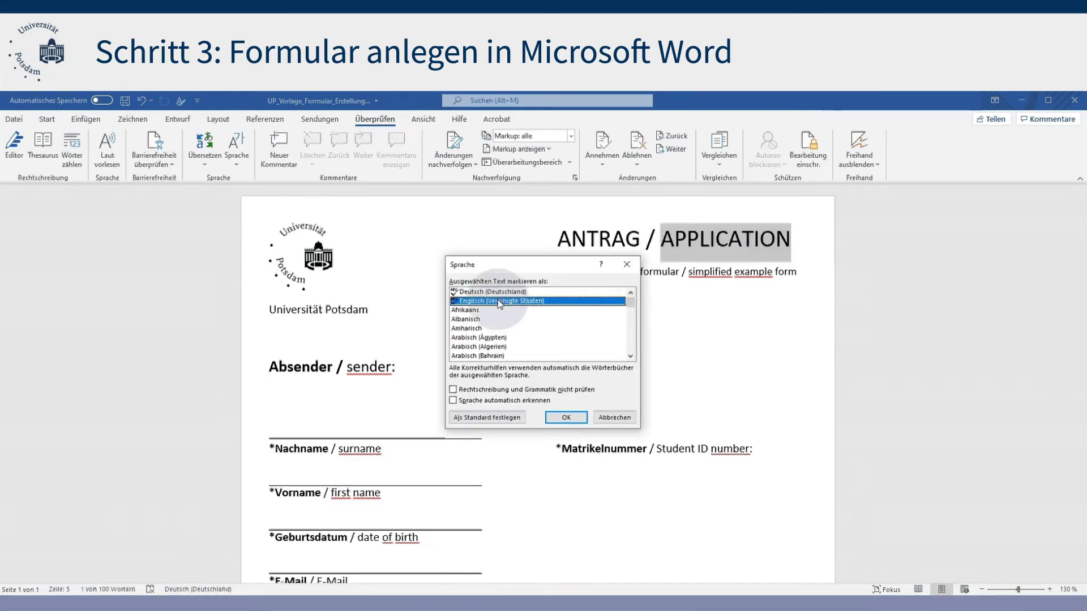
{"action": "left_click", "coordinate": [566, 417]}
Step: Mark "simplified example form" in the subtitle as Englisch (Vereinigte Staaten)
{"action": "left_click_drag", "start_coordinate": [708, 271], "coordinate": [798, 273]}
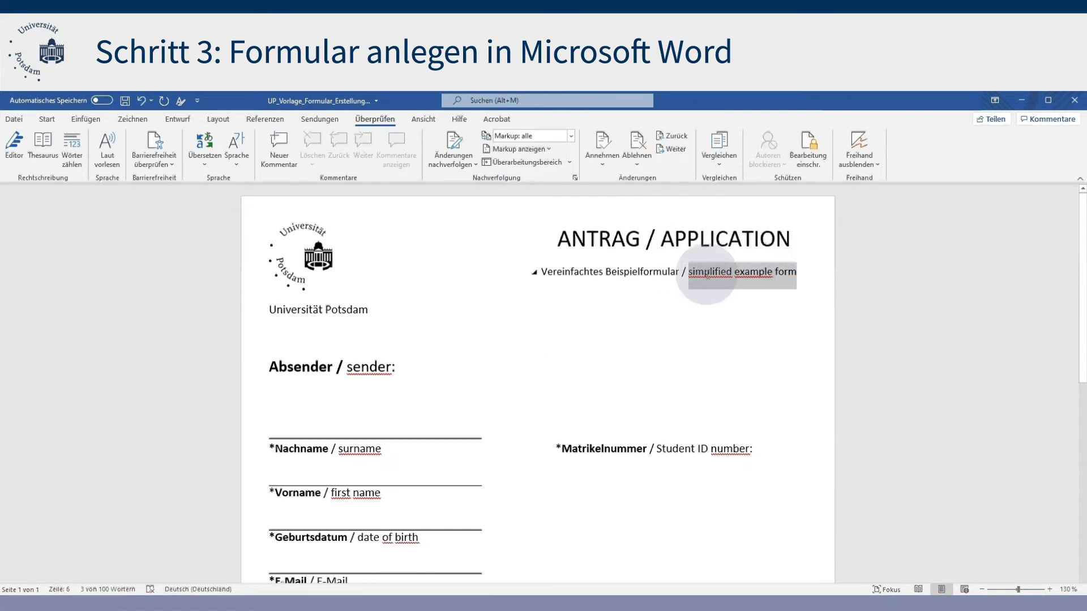
{"action": "left_click", "coordinate": [170, 589]}
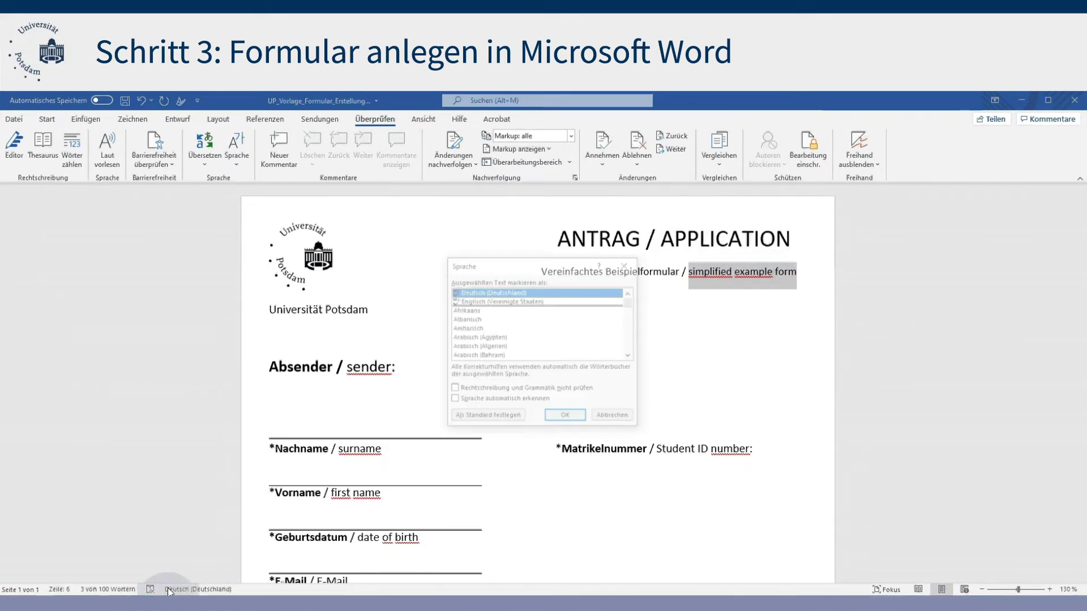
{"action": "left_click", "coordinate": [498, 301]}
{"action": "left_click", "coordinate": [565, 415]}
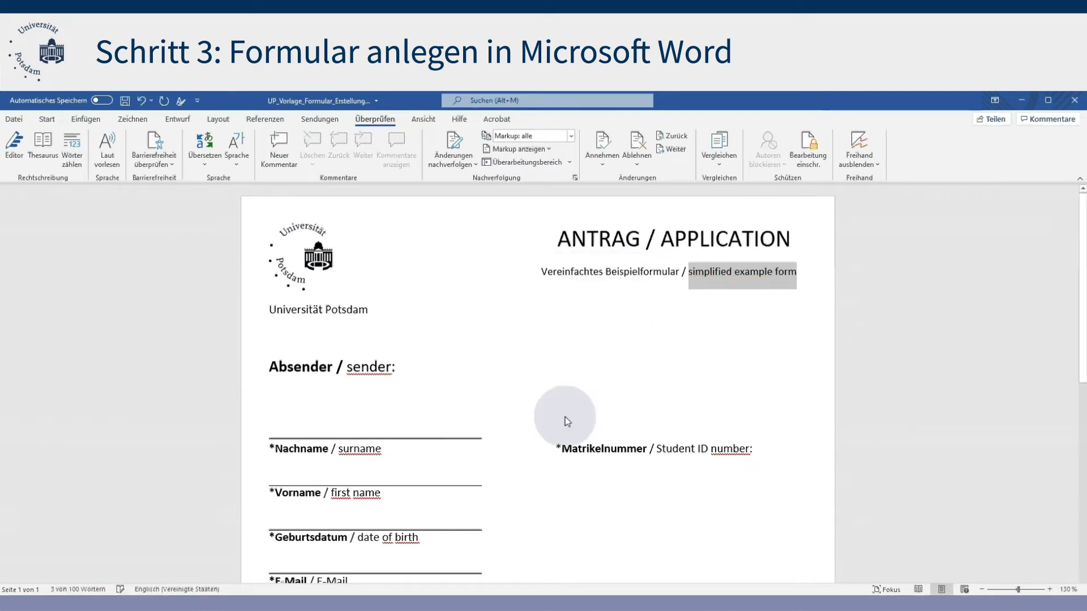
{"action": "left_click", "coordinate": [507, 392]}
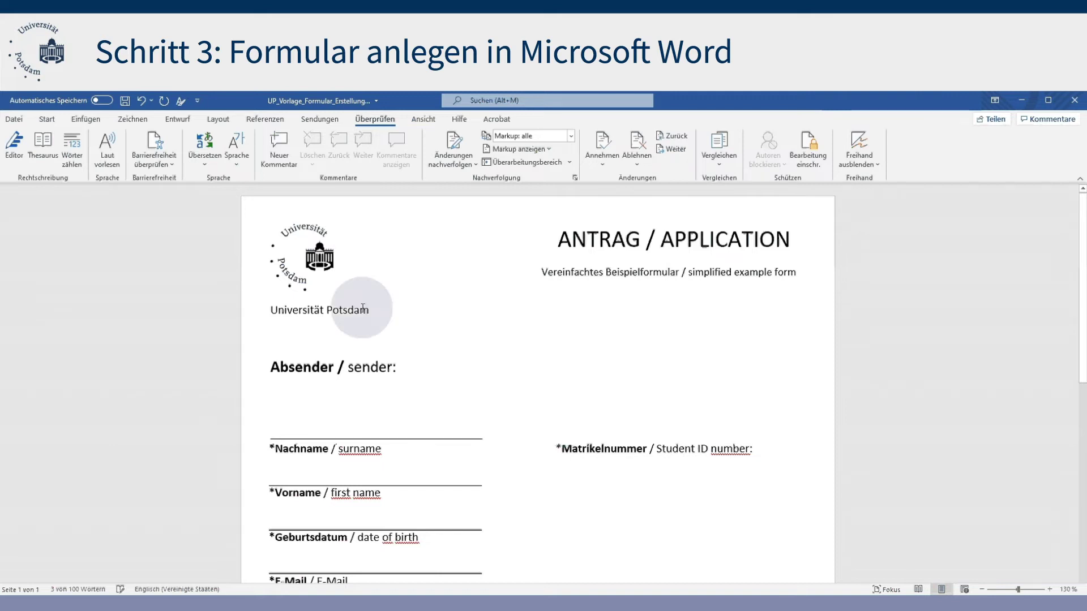
Step: Give the university logo the alternative text "Logo der Universität Potsdam"
{"action": "left_click", "coordinate": [314, 269]}
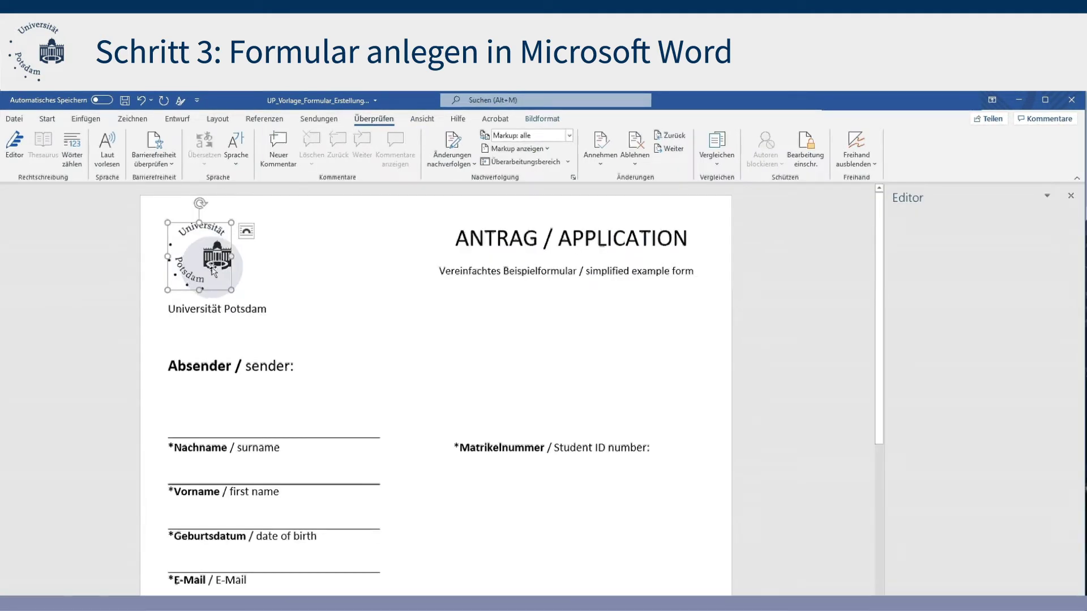
{"action": "right_click", "coordinate": [213, 271]}
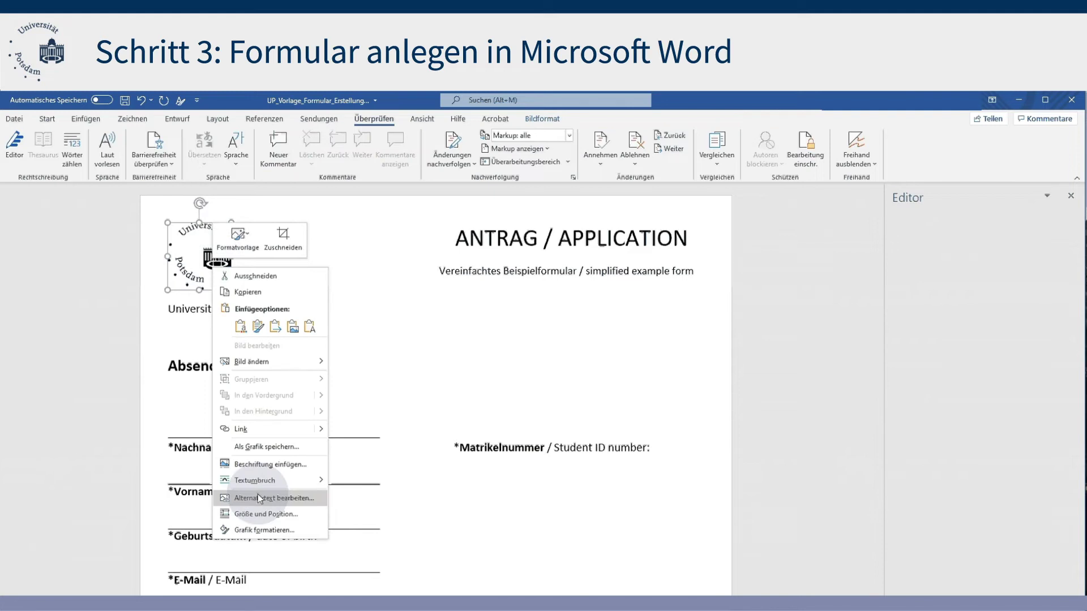
{"action": "left_click", "coordinate": [258, 498]}
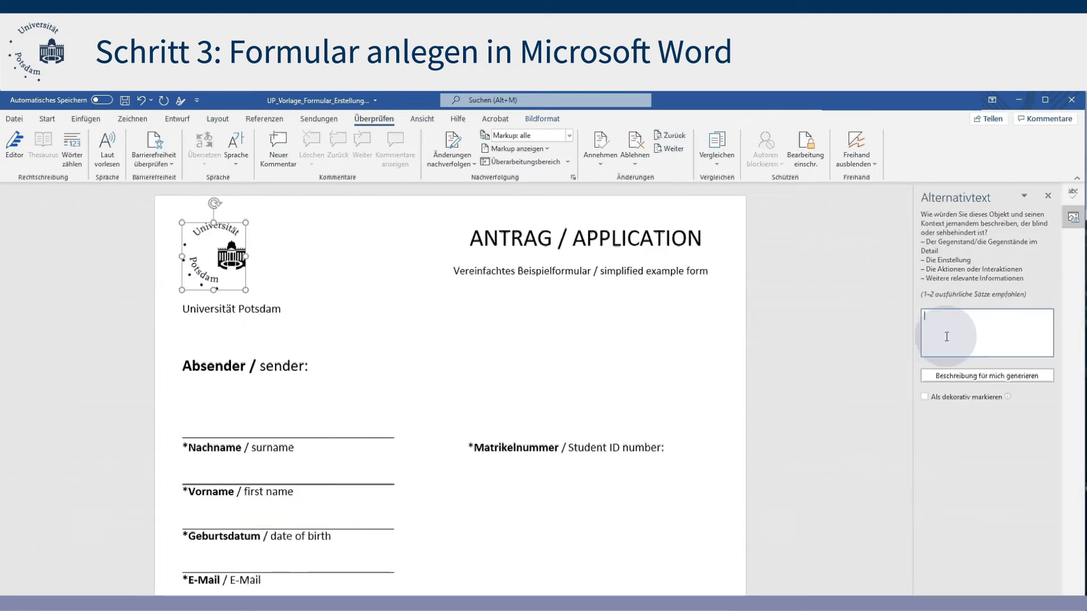
{"action": "type", "text": "Logo der Universität Potsdam"}
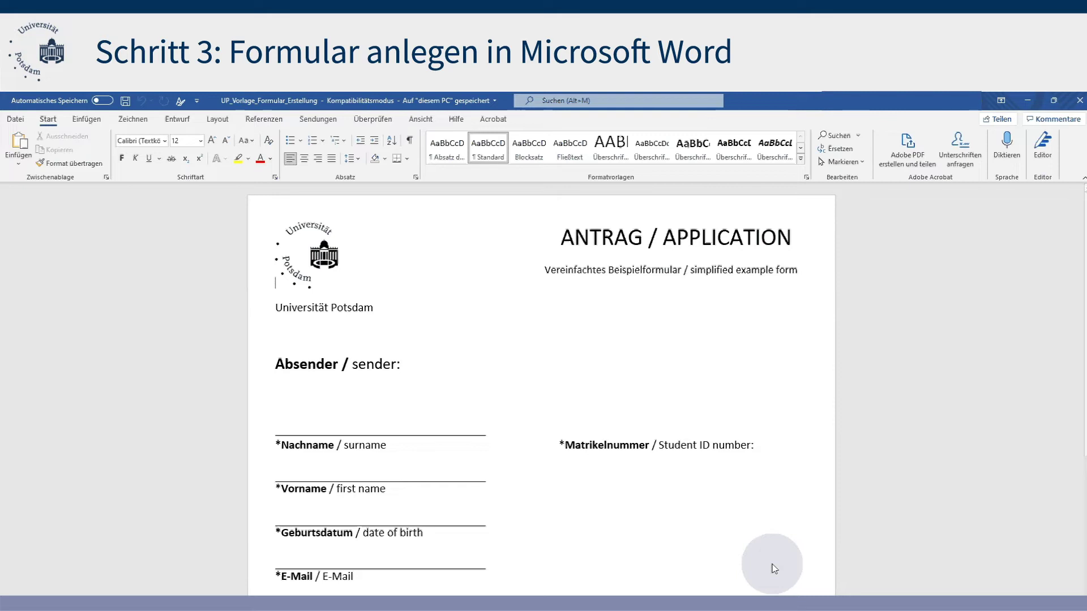
Step: Choose PDF (*.pdf) as the format for saving UP_Vorlage_Formular_Erstellung and open the full save dialog
{"action": "left_click", "coordinate": [15, 119]}
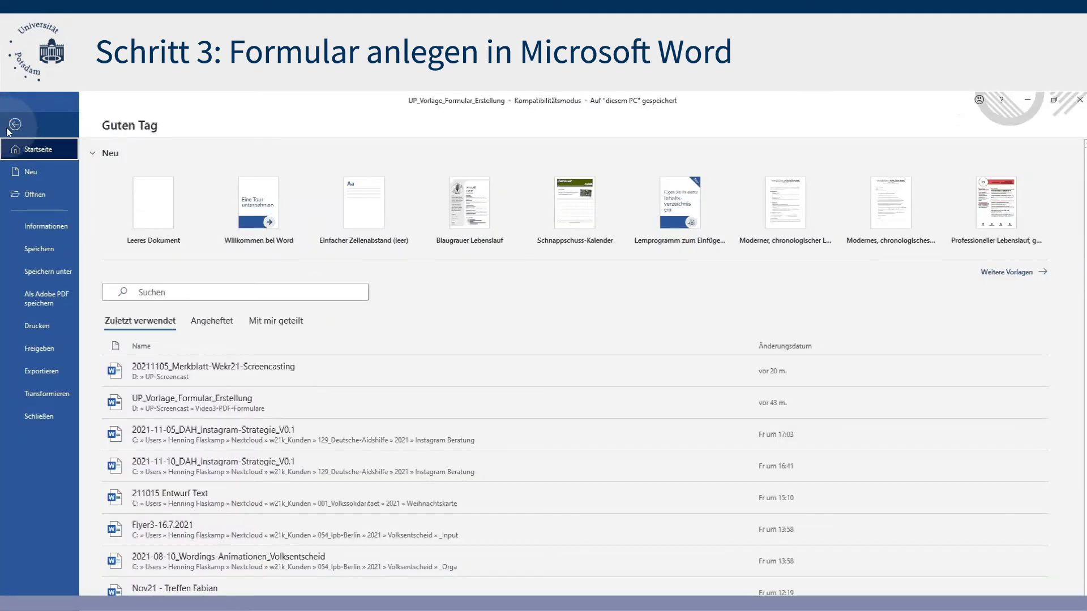
{"action": "left_click", "coordinate": [49, 271]}
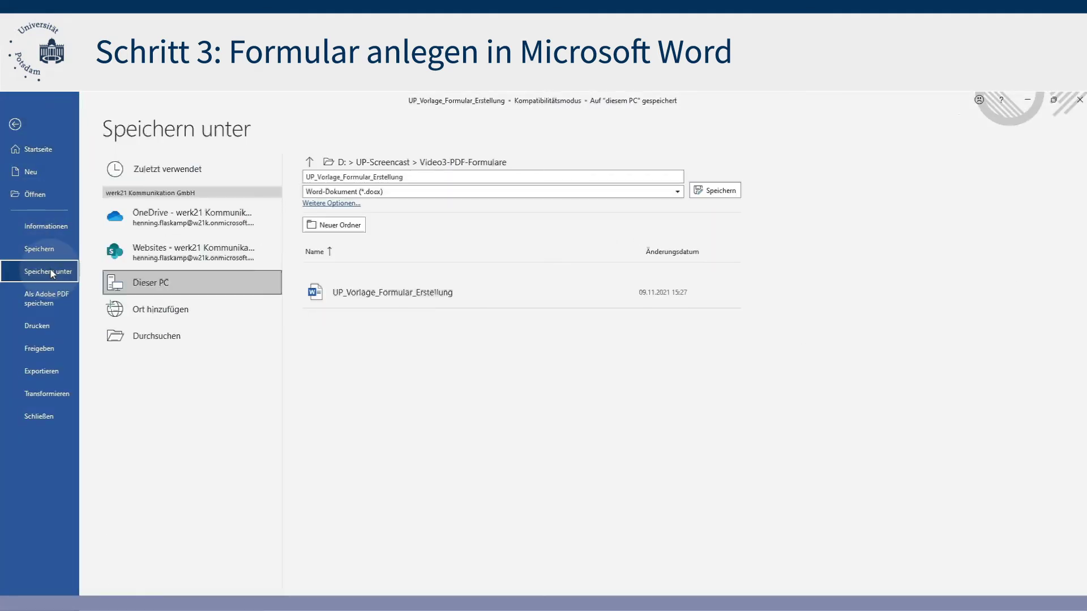
{"action": "left_click", "coordinate": [677, 192]}
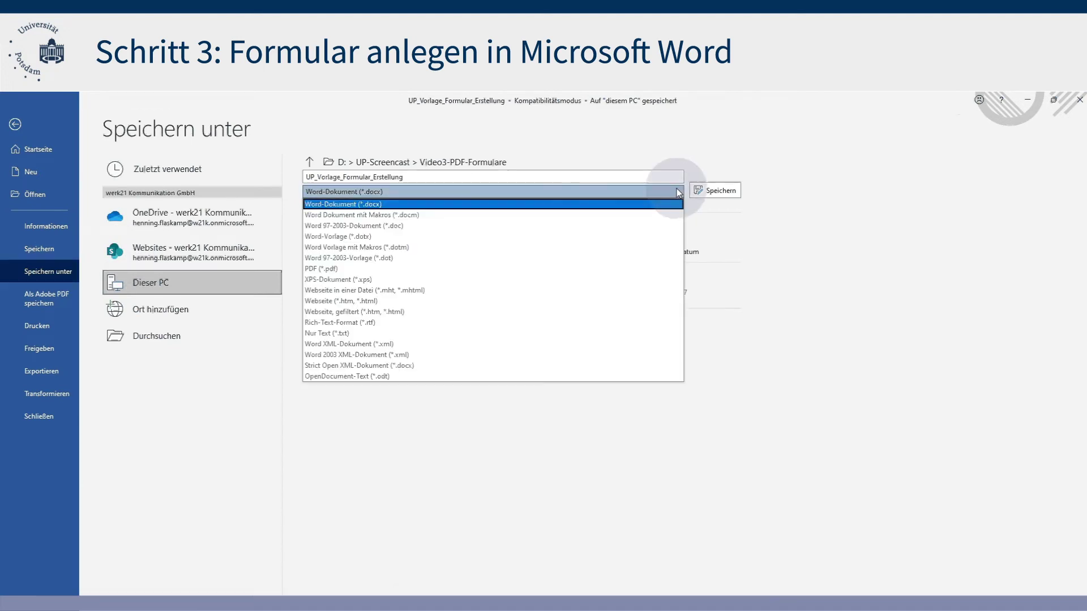
{"action": "left_click", "coordinate": [556, 268]}
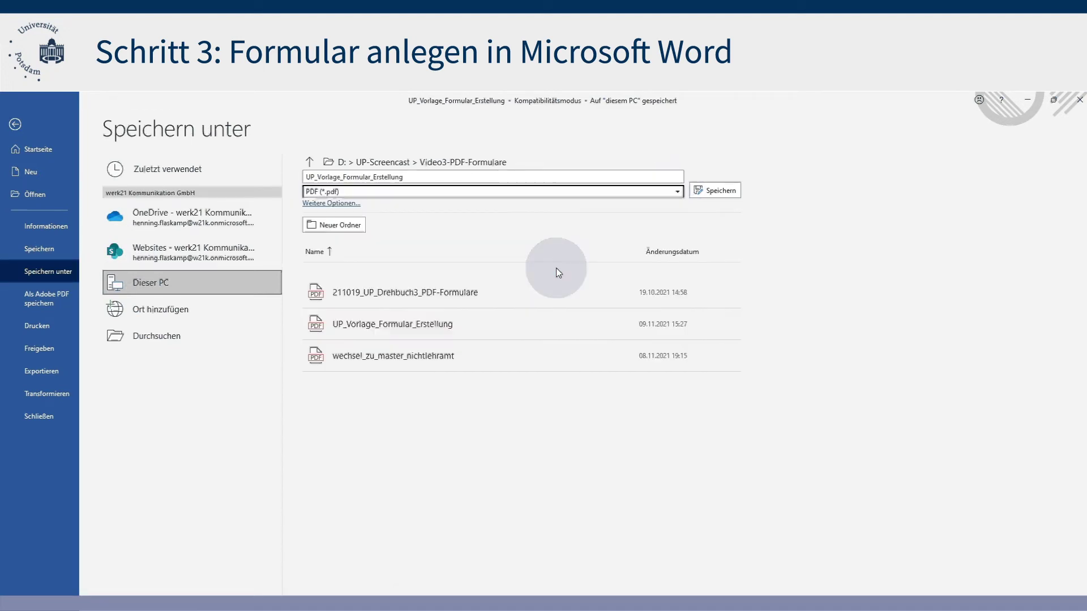
{"action": "left_click", "coordinate": [340, 203]}
Step: Disable saving text as bitmap when fonts cannot be embedded in the PDF options, and save the PDF
{"action": "left_click", "coordinate": [414, 371]}
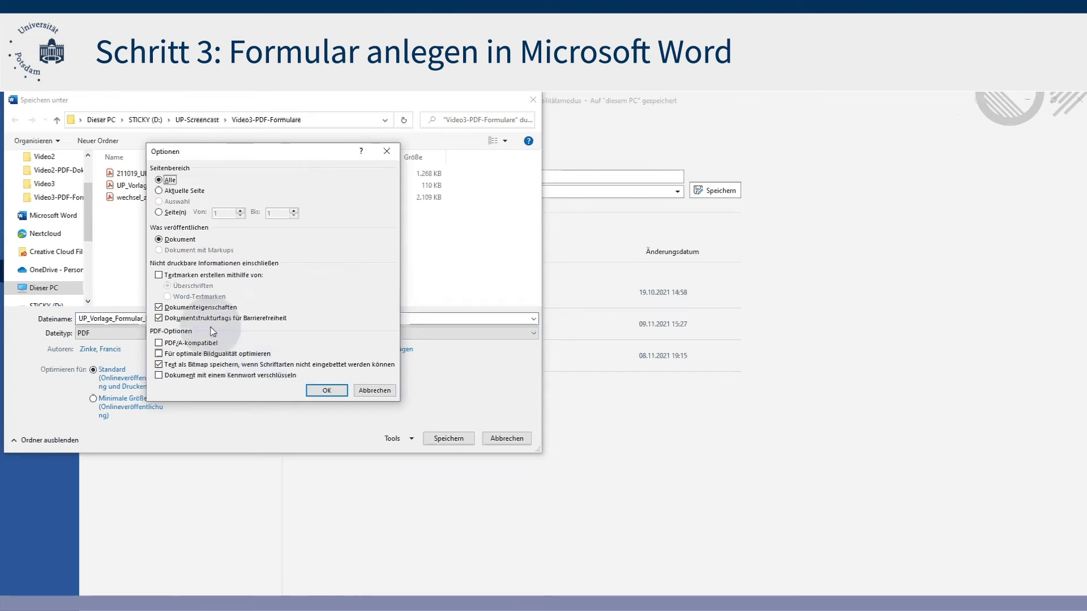
{"action": "left_click", "coordinate": [159, 365]}
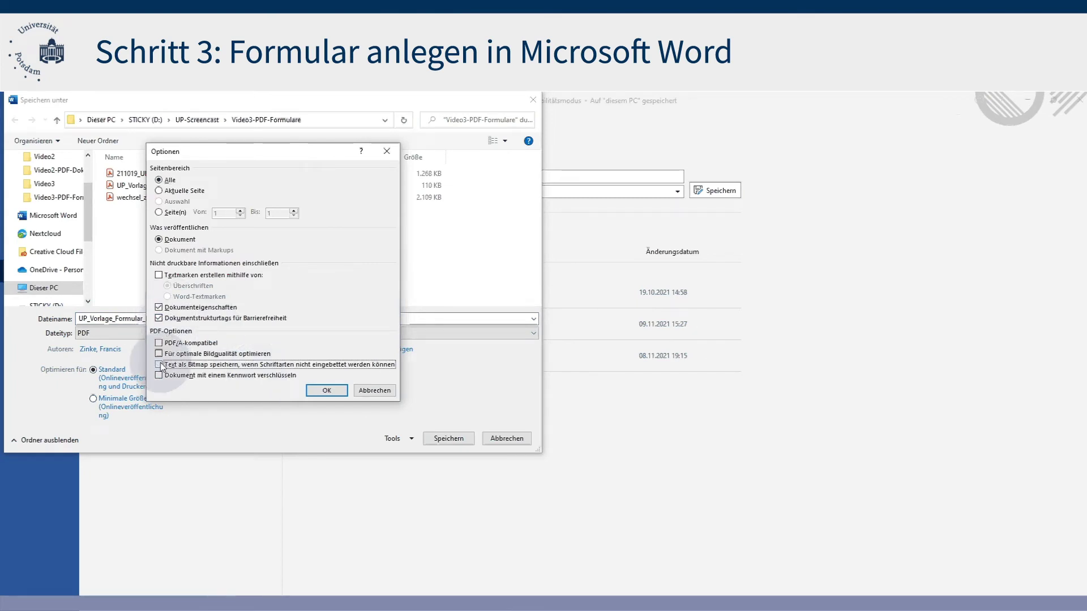
{"action": "left_click", "coordinate": [327, 391]}
{"action": "left_click", "coordinate": [451, 439]}
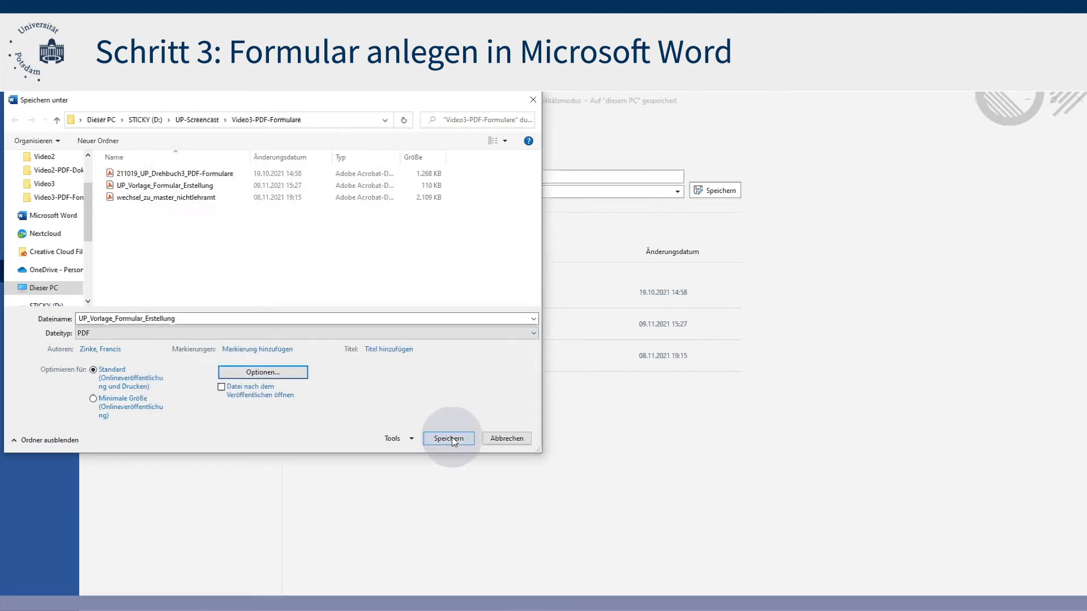